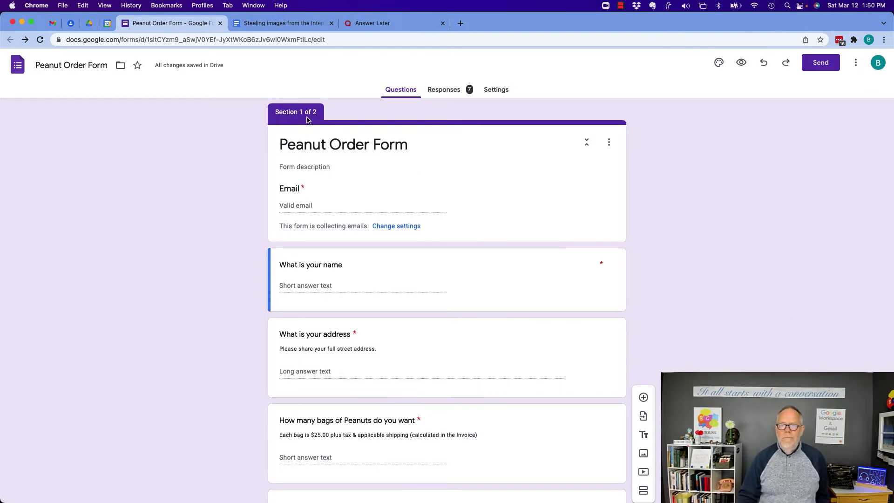
# Add a new section after section 2, below the 'what color pants' question
pyautogui.scroll(-10, 454, 246)
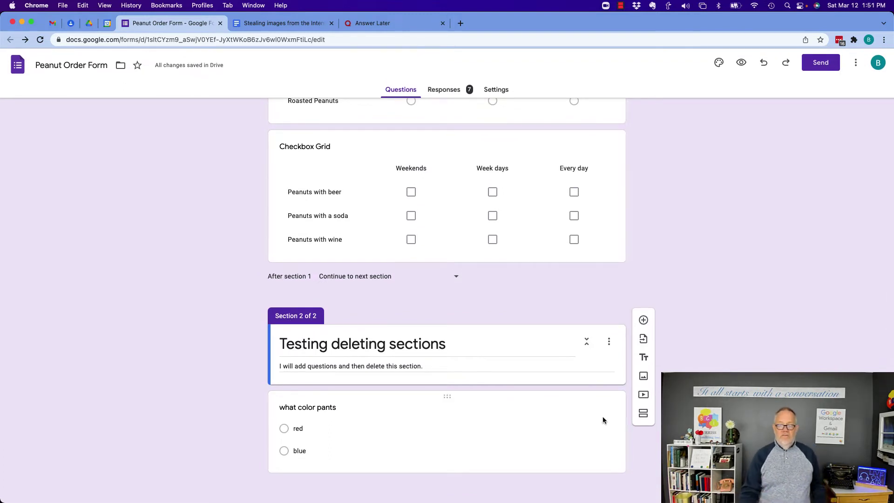
pyautogui.click(568, 431)
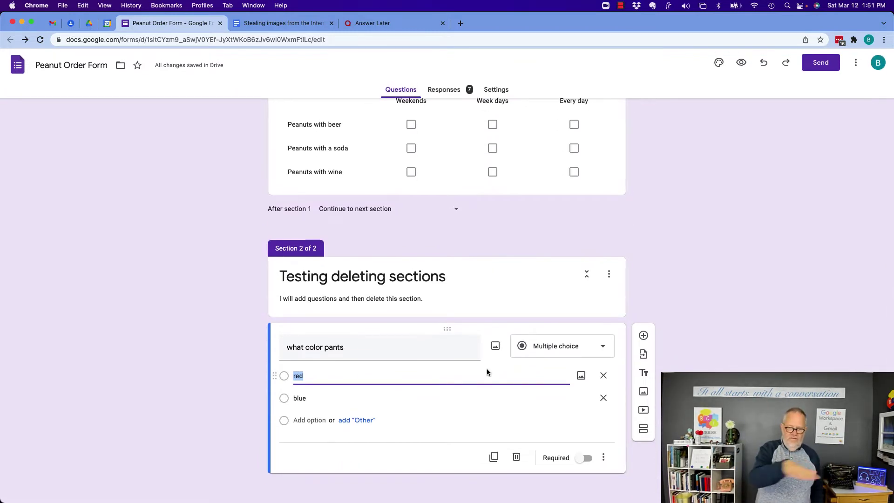
pyautogui.click(644, 432)
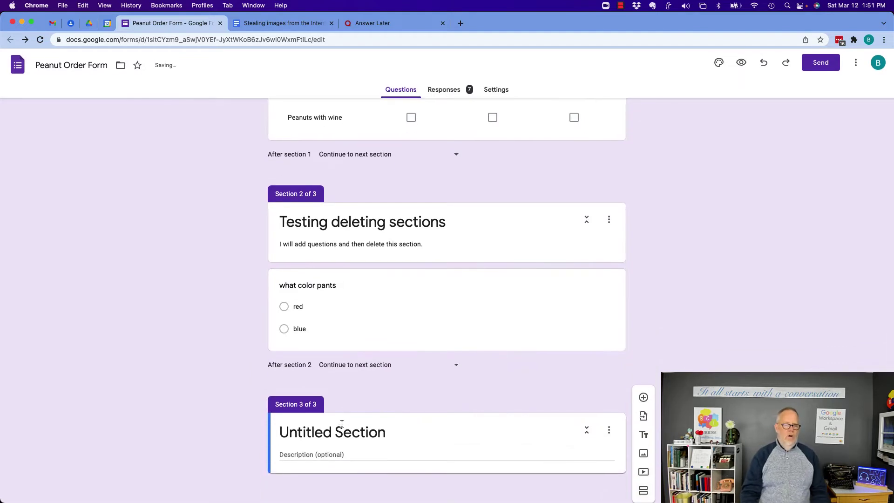
# Title the new section 'Hip Hip Horray section' with the description 'the end of the form'
pyautogui.click(332, 437)
pyautogui.tripleClick(332, 438)
pyautogui.write('Hi')
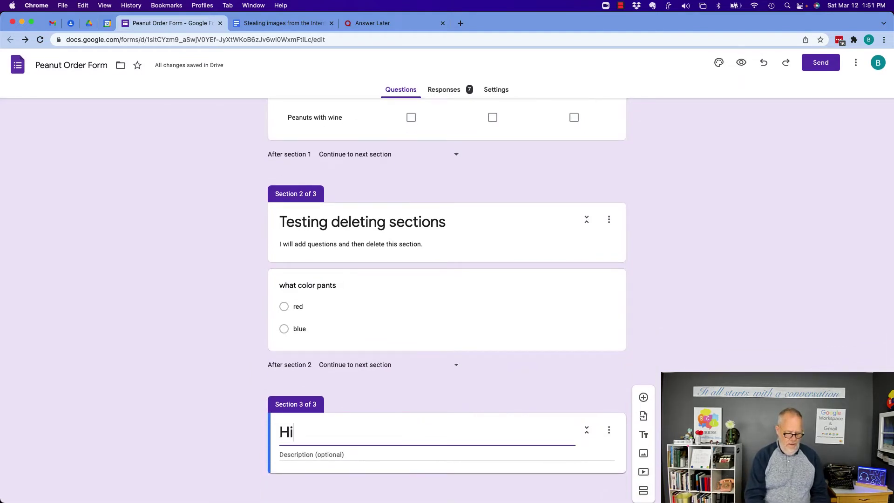
pyautogui.write('p Hip Hor')
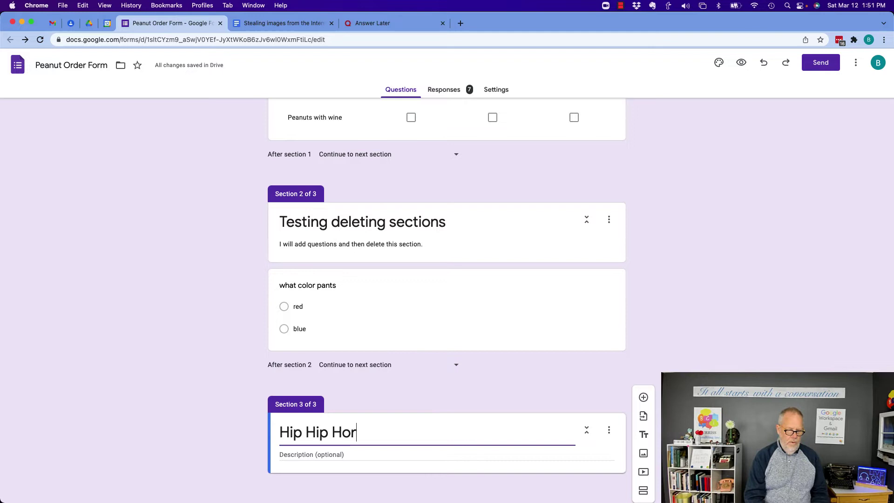
pyautogui.write('ray section')
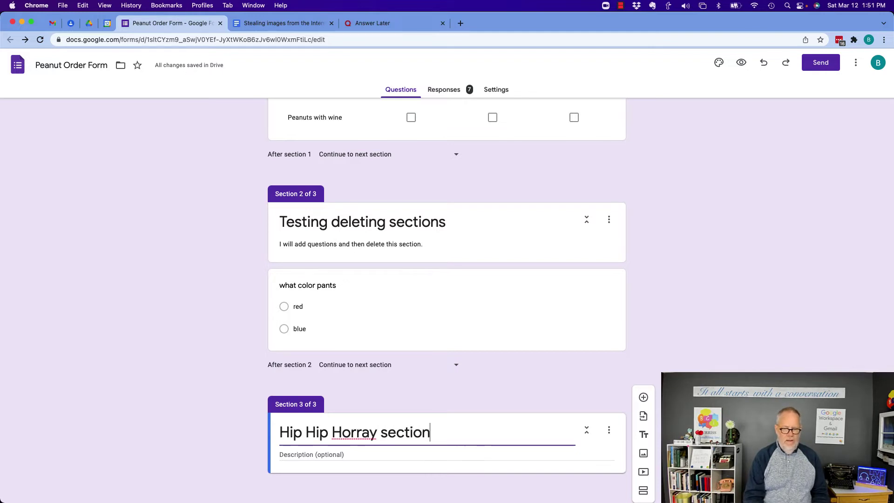
pyautogui.click(347, 452)
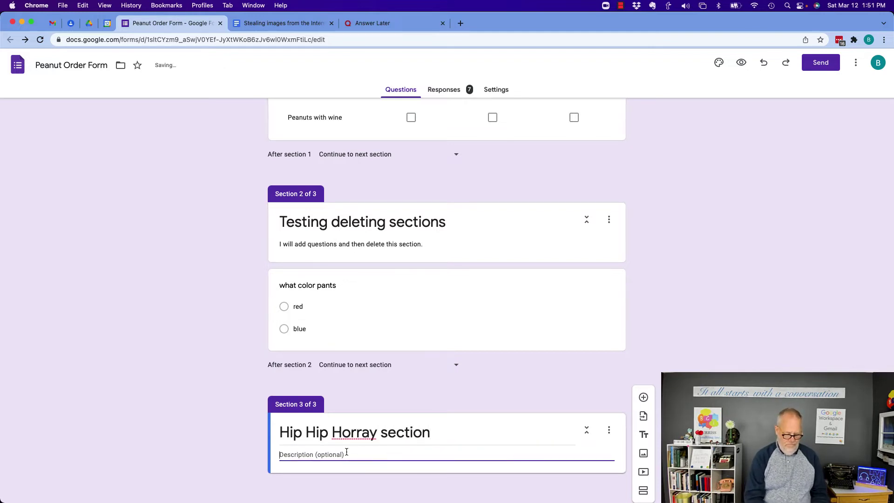
pyautogui.write('the end of the form')
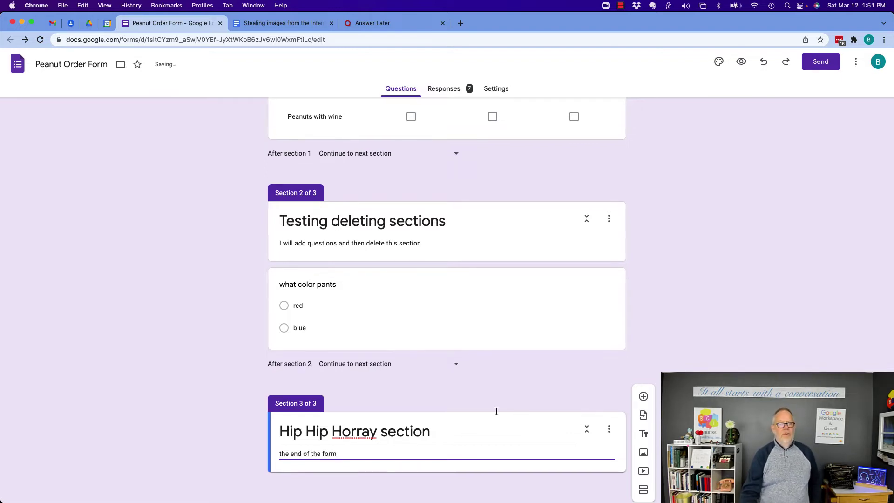
pyautogui.click(494, 433)
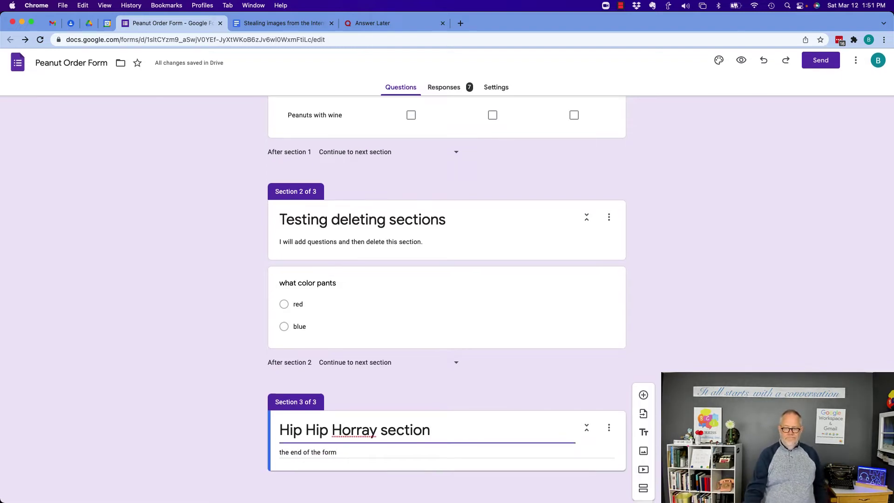
# Add the question 'What is you favorite candy' with options M&M and Mars Bar to section 3
pyautogui.click(645, 401)
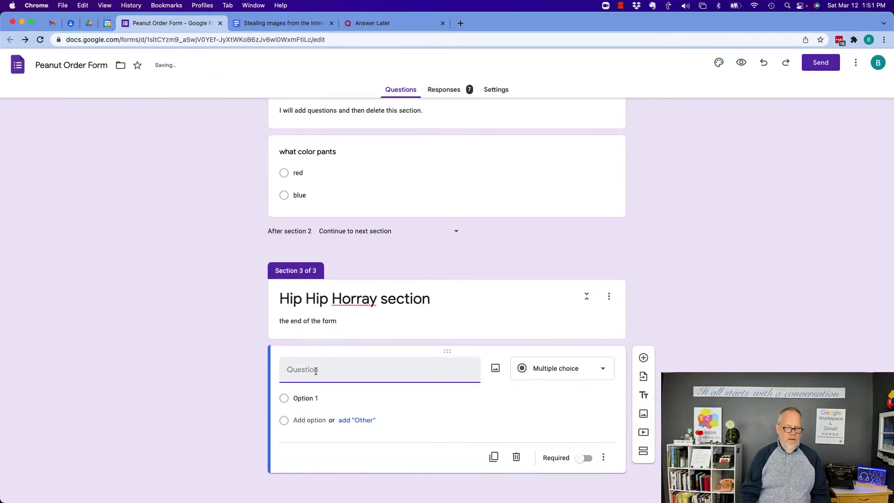
pyautogui.write('What is you favorite candy')
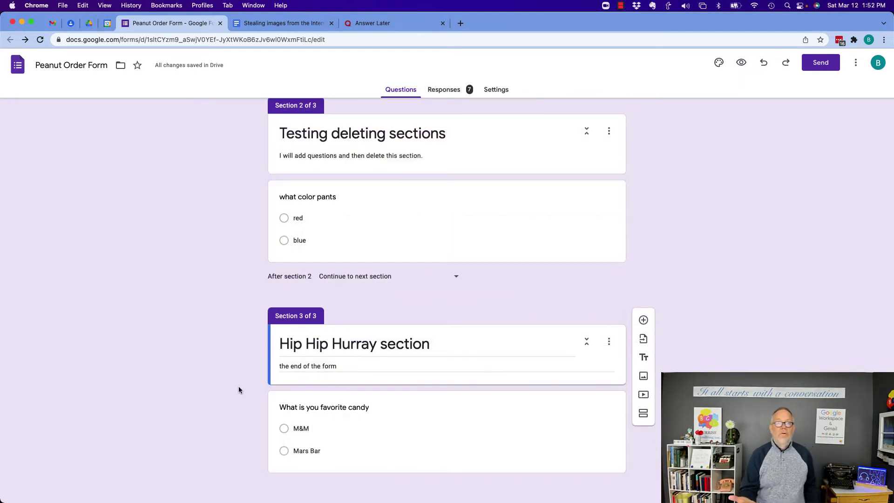
pyautogui.scroll(20, 238, 390)
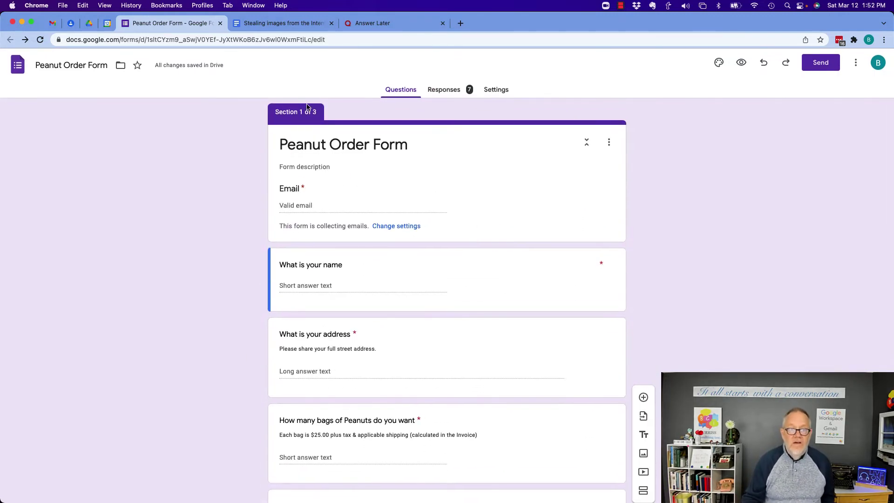
pyautogui.scroll(-20, 213, 368)
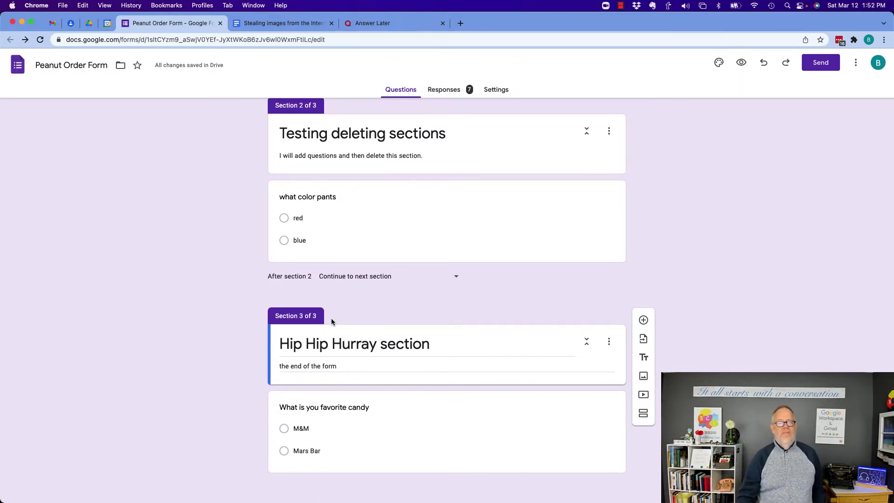
pyautogui.click(608, 343)
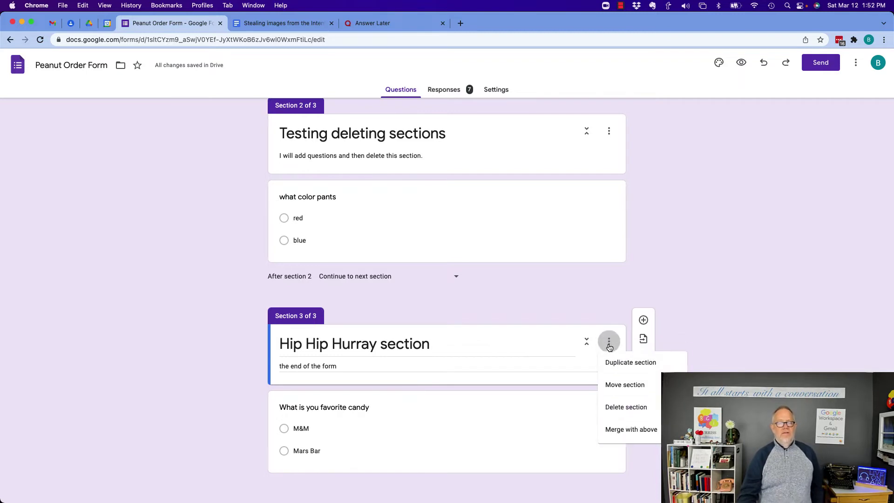
pyautogui.click(618, 419)
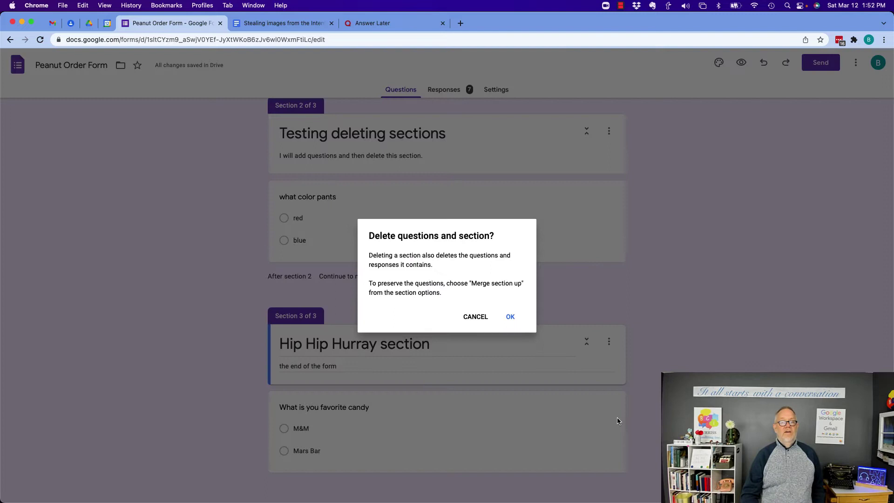
pyautogui.moveTo(369, 255); pyautogui.dragTo(442, 267)
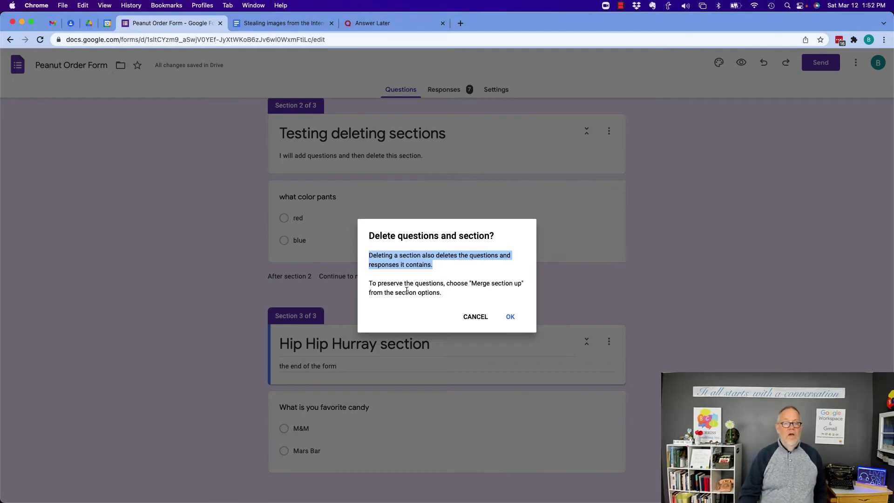
pyautogui.moveTo(399, 284); pyautogui.dragTo(435, 290)
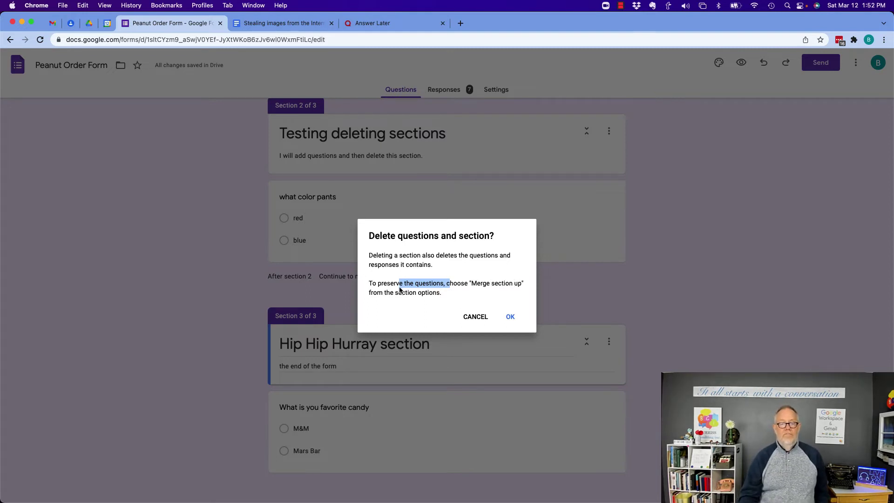
pyautogui.click(474, 317)
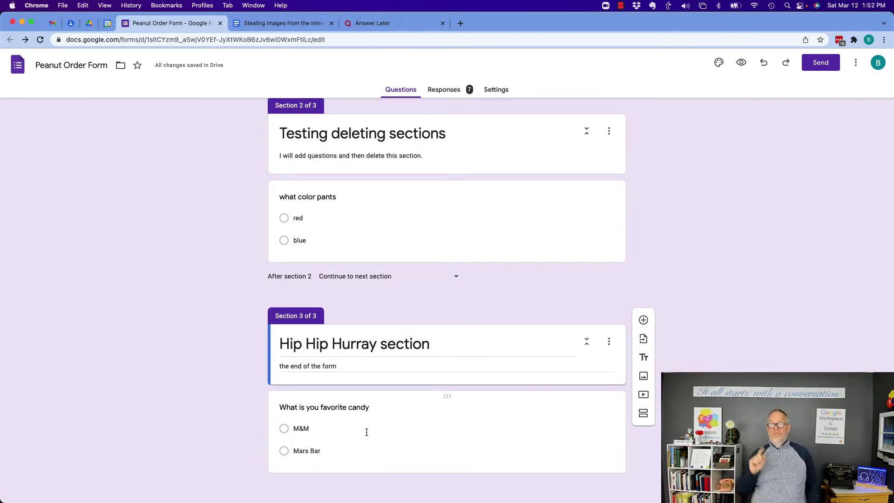
# Merge the Hip Hip Hurray section into the Testing deleting sections section above
pyautogui.click(608, 341)
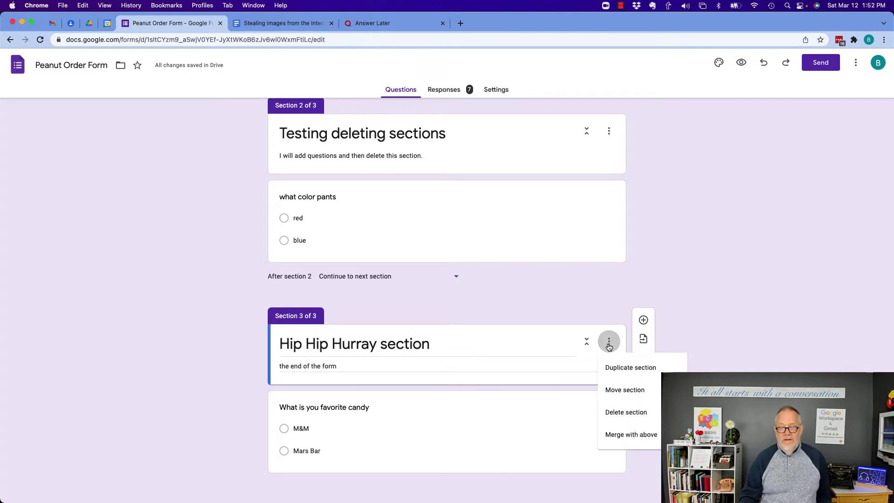
pyautogui.click(627, 434)
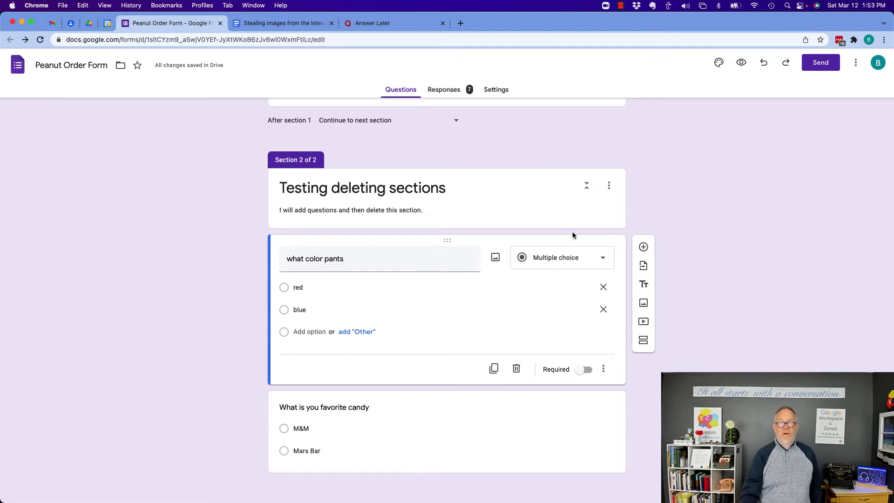
# Merge the Testing deleting sections section into the first section, leaving a single section
pyautogui.click(610, 189)
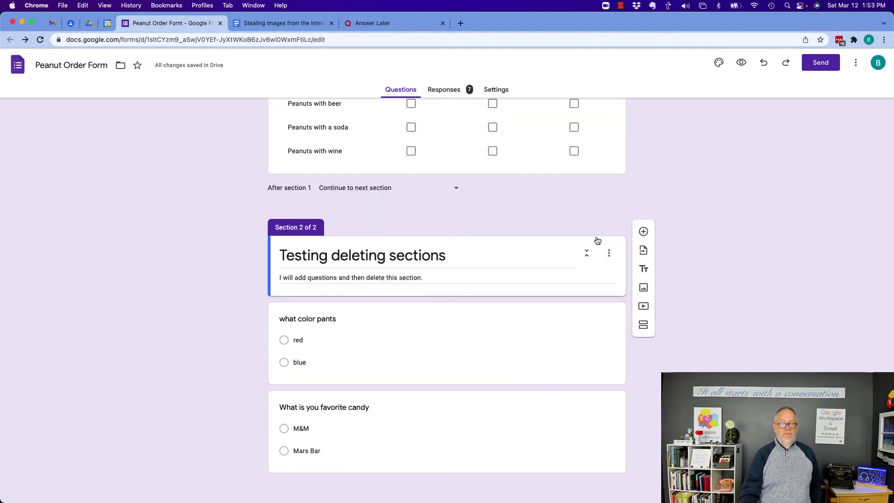
pyautogui.click(609, 253)
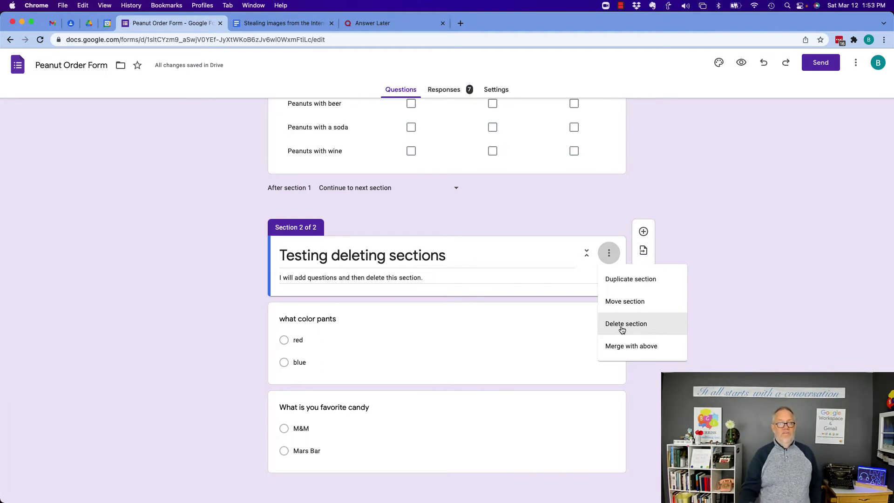
pyautogui.click(629, 346)
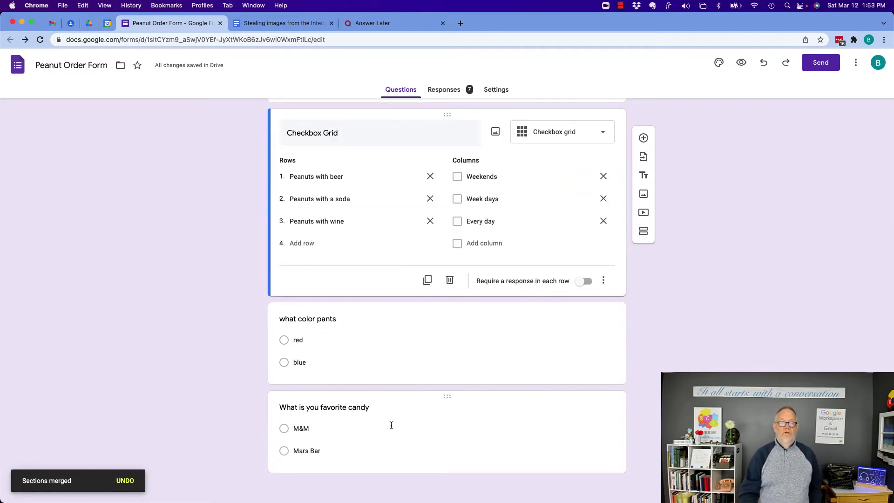
pyautogui.scroll(15, 391, 425)
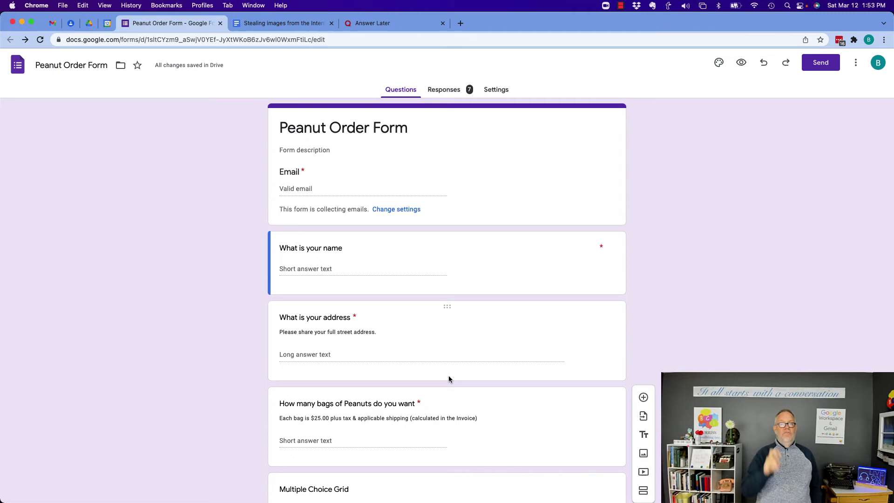
pyautogui.scroll(-10, 449, 375)
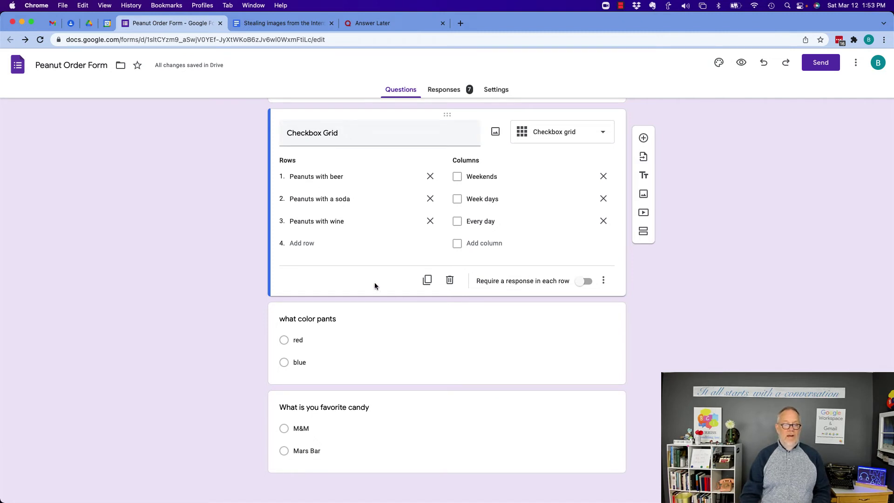
# Add a section after the Checkbox Grid and title it 'Final questions'
pyautogui.click(644, 231)
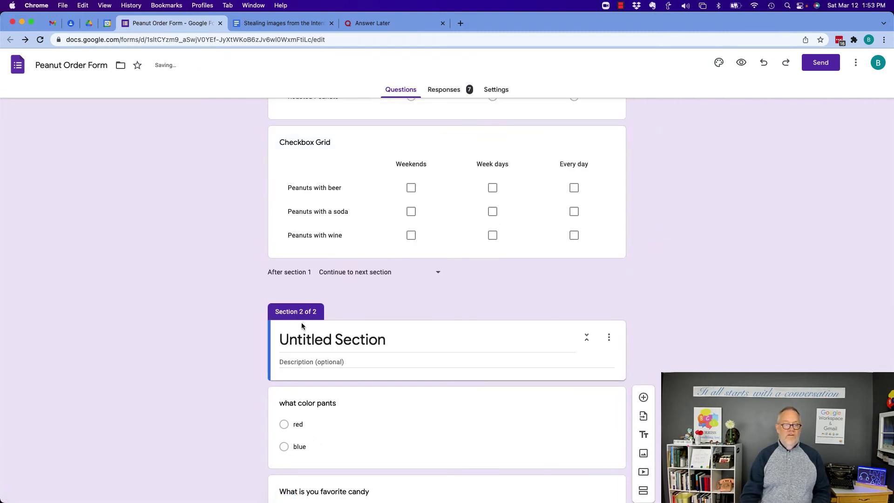
pyautogui.scroll(-2, 367, 363)
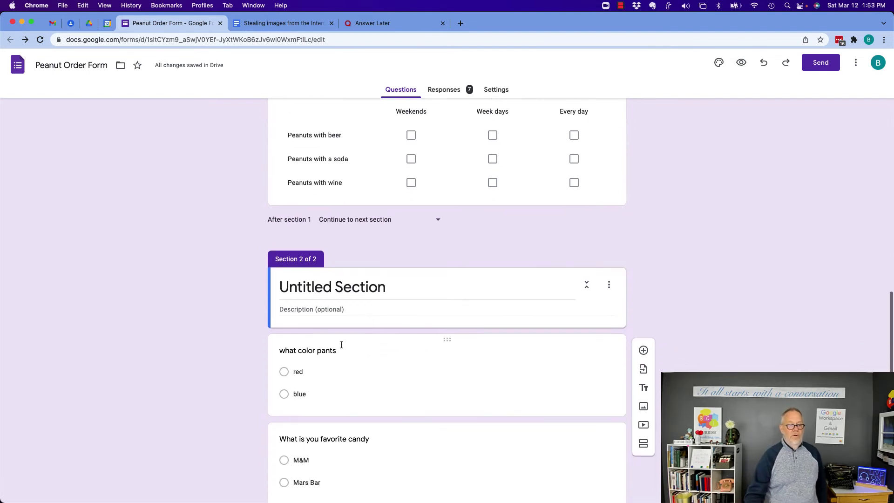
pyautogui.click(324, 289)
pyautogui.tripleClick(324, 290)
pyautogui.write('F')
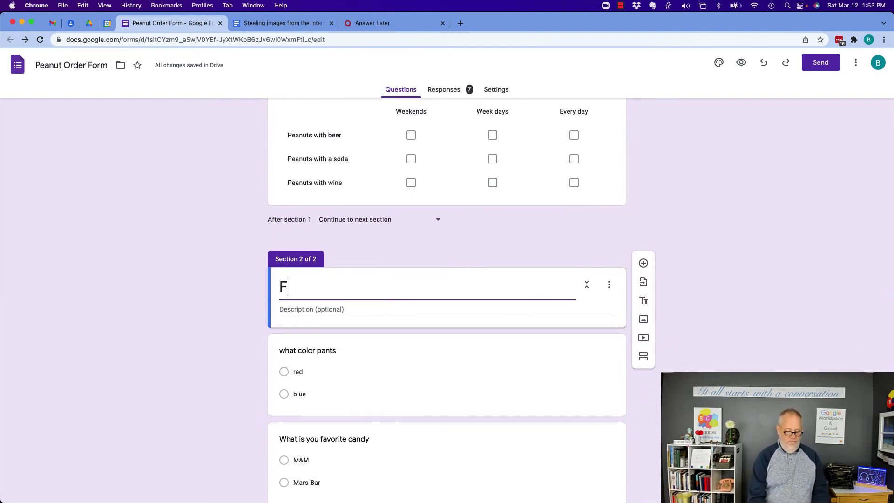
pyautogui.write('inal questions')
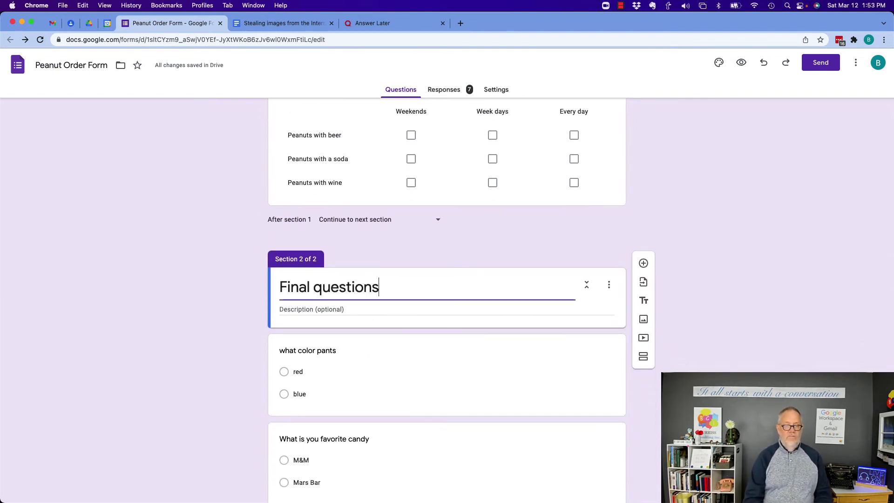
pyautogui.scroll(-1, 273, 337)
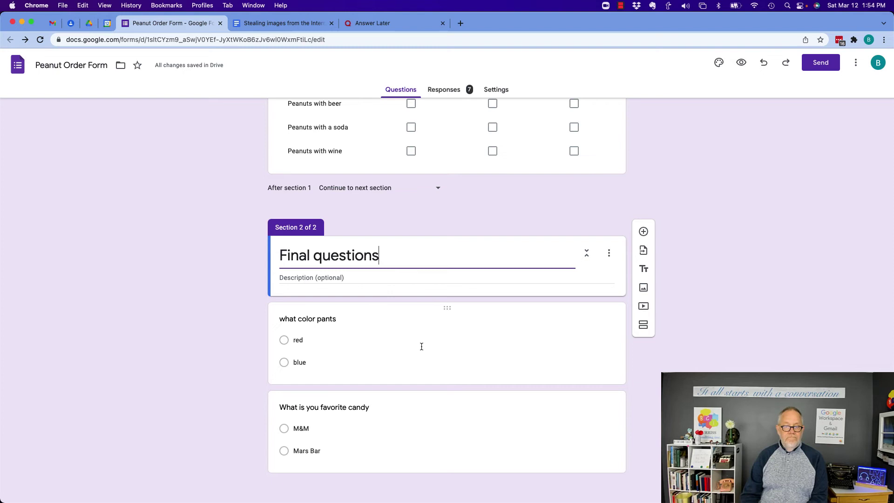
# Drag the pants and candy questions into section 1, below the Checkbox Grid question
pyautogui.moveTo(447, 307); pyautogui.dragTo(451, 197)
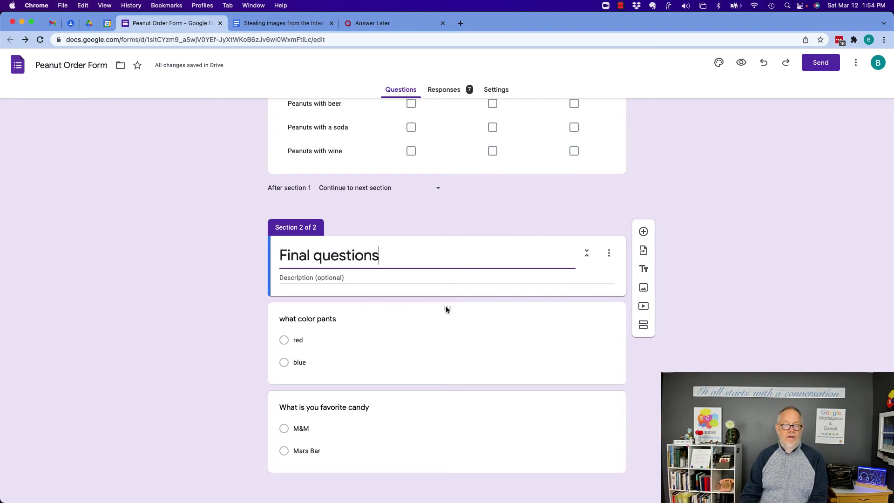
pyautogui.moveTo(447, 307); pyautogui.dragTo(448, 197)
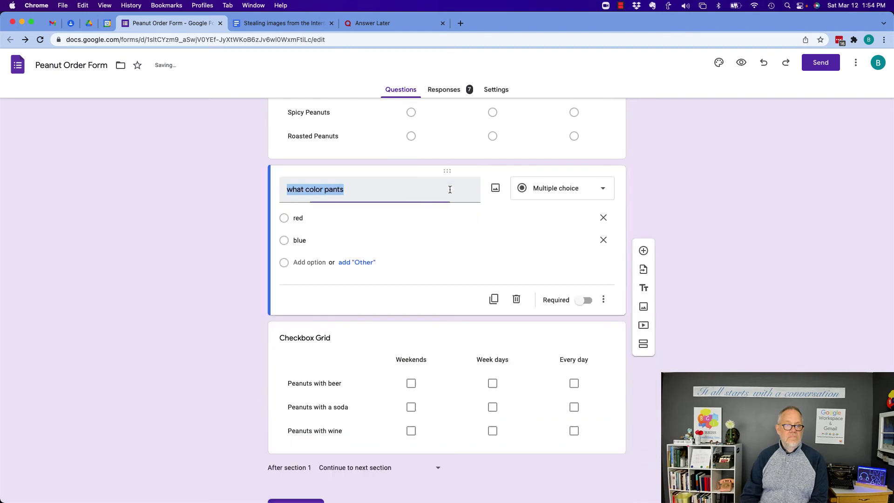
pyautogui.moveTo(445, 328); pyautogui.dragTo(457, 173)
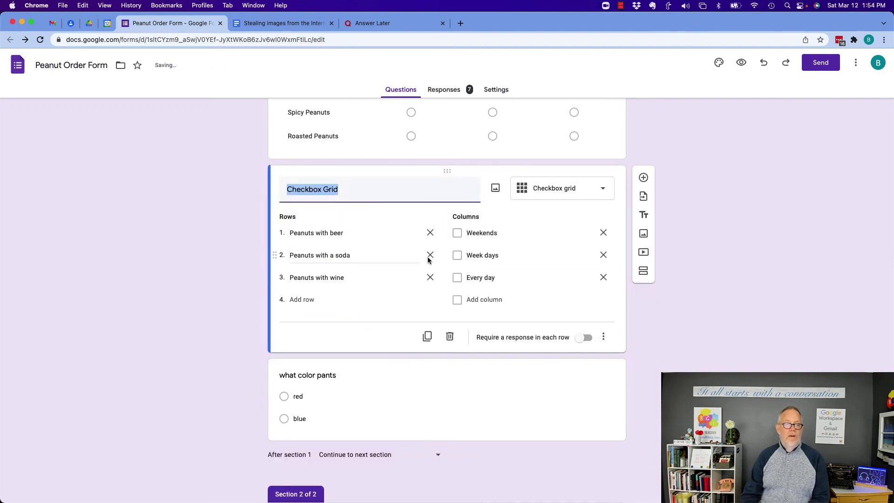
pyautogui.scroll(-4, 426, 310)
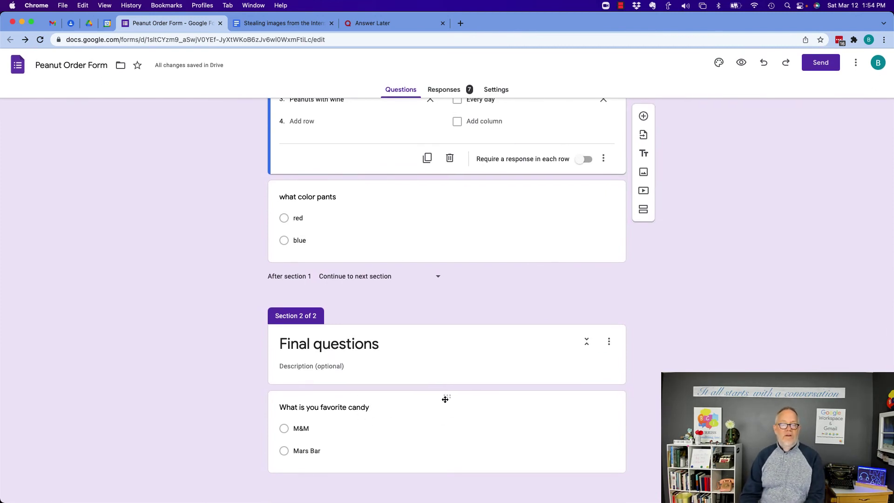
pyautogui.moveTo(446, 399); pyautogui.dragTo(446, 270)
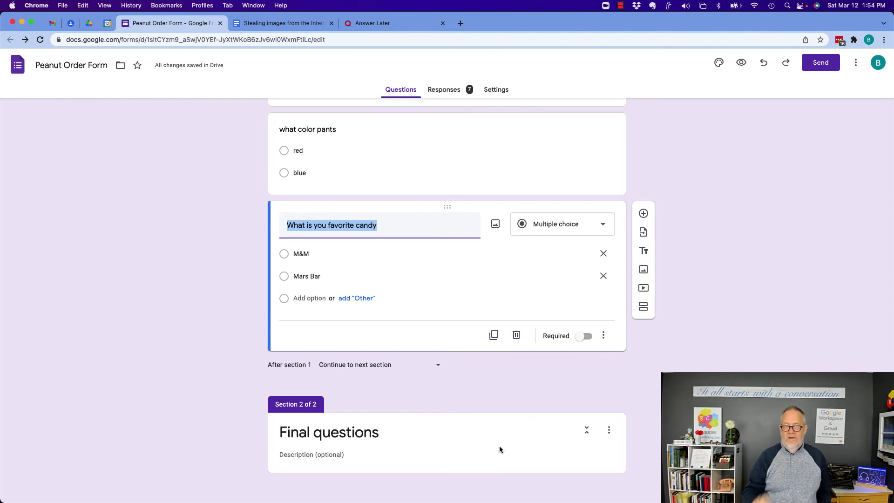
# Delete the empty Final questions section
pyautogui.click(613, 434)
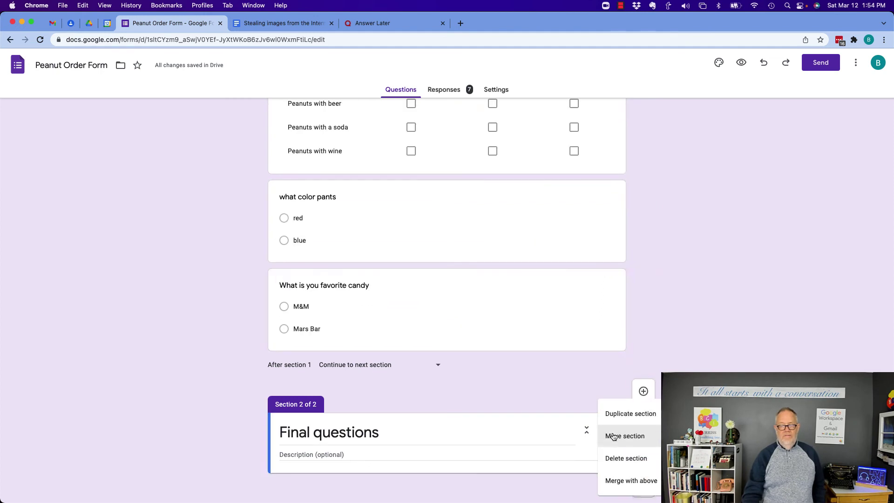
pyautogui.click(618, 466)
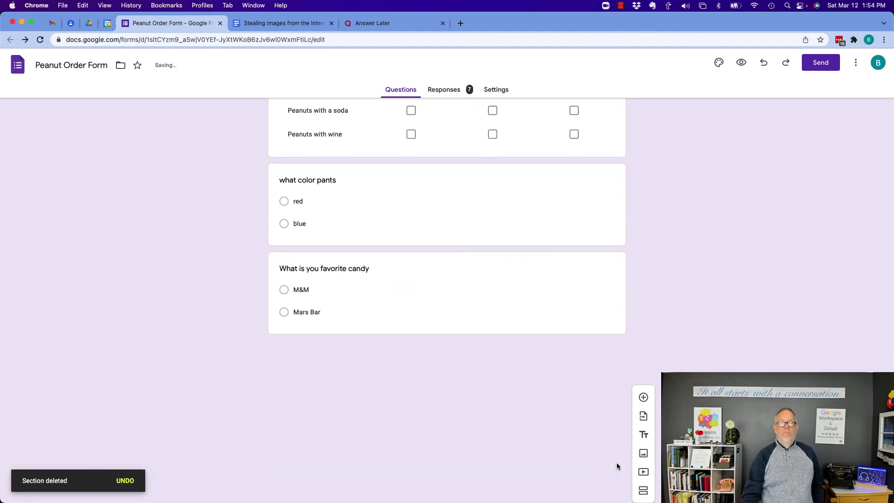